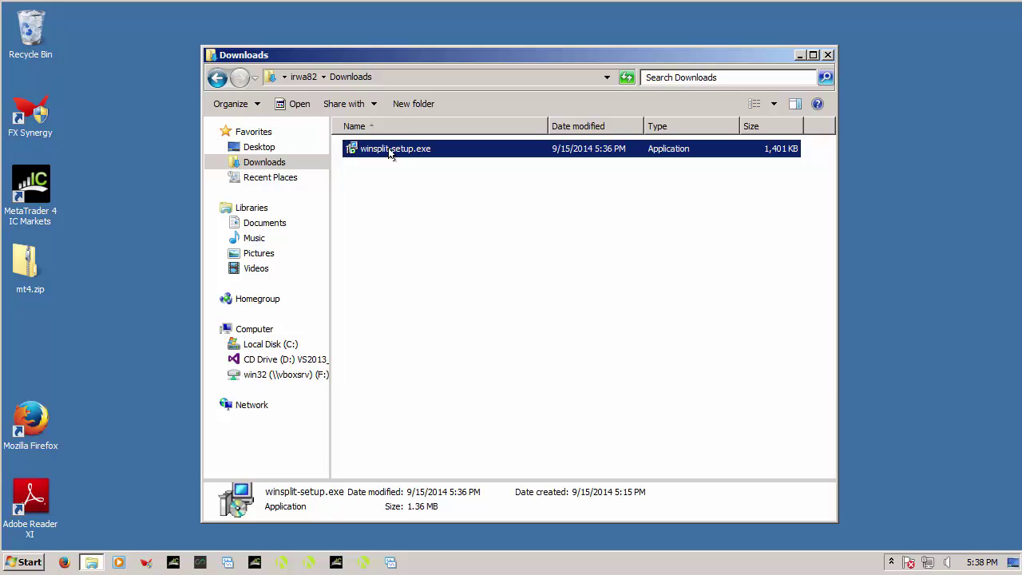
# Step: Run winsplit-setup.exe from Downloads, allow it to make changes to the computer, and continue past the setup welcome page
pyautogui.doubleClick(394, 150)
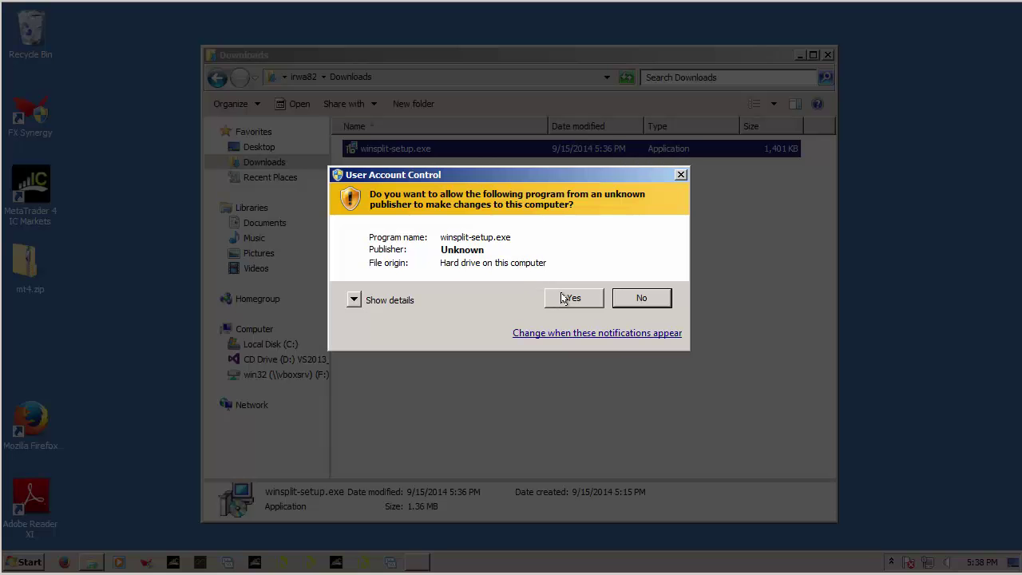
pyautogui.click(631, 296)
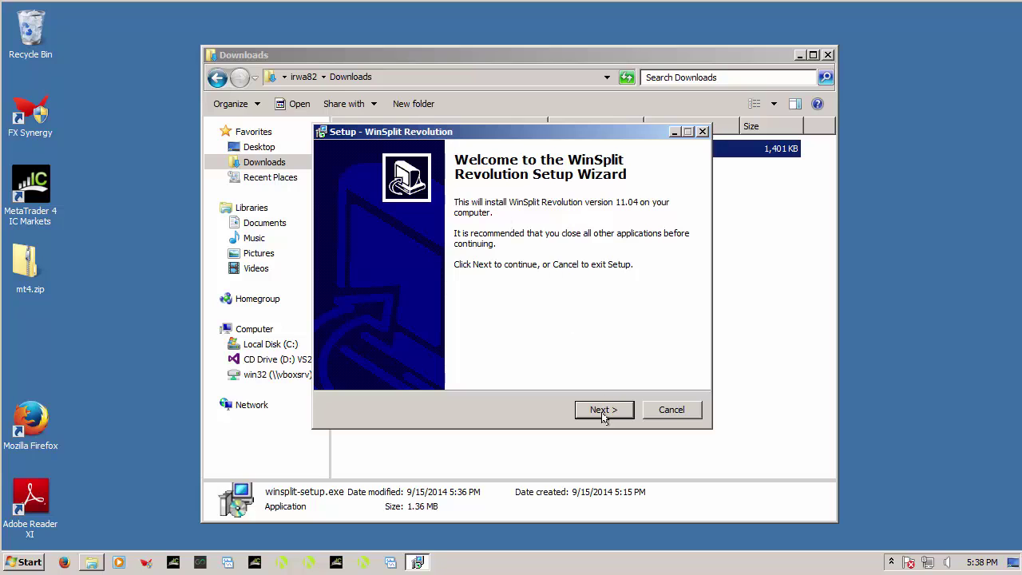
pyautogui.click(603, 410)
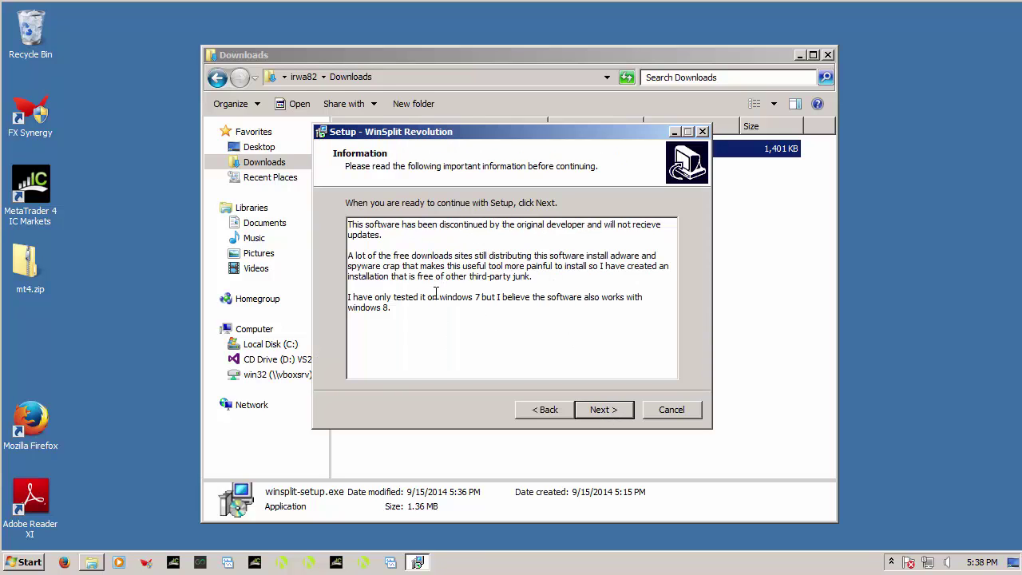
# Step: Read the setup's Information page on discontinued development, third-party adware and supported Windows versions
pyautogui.moveTo(391, 308); pyautogui.dragTo(342, 242)
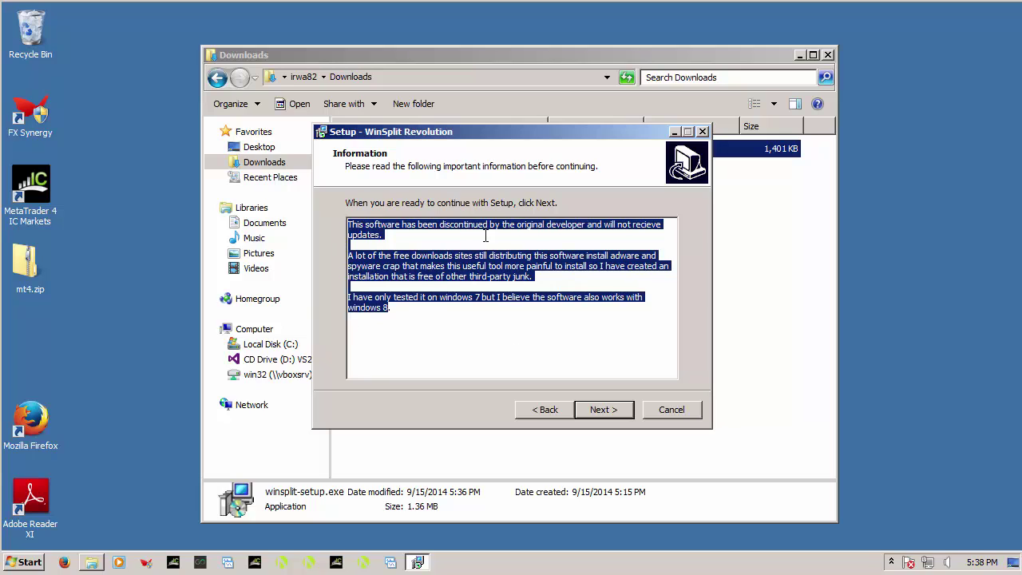
pyautogui.click(500, 283)
pyautogui.moveTo(417, 302); pyautogui.dragTo(538, 308)
pyautogui.click(525, 331)
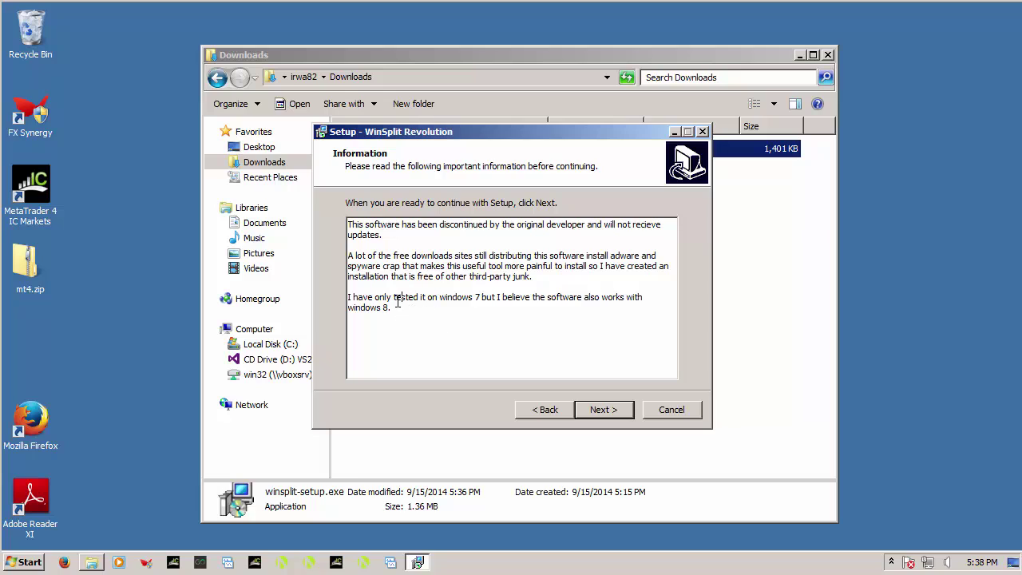
pyautogui.moveTo(398, 302)
pyautogui.mouseDown()
pyautogui.moveTo(350, 298)
pyautogui.moveTo(413, 312)
pyautogui.mouseUp()
pyautogui.click(420, 313)
# Step: Install WinSplit Revolution in C:\Program Files (x86)\WinSplit Revolution without a desktop icon, and finish setup with the program launched
pyautogui.click(605, 411)
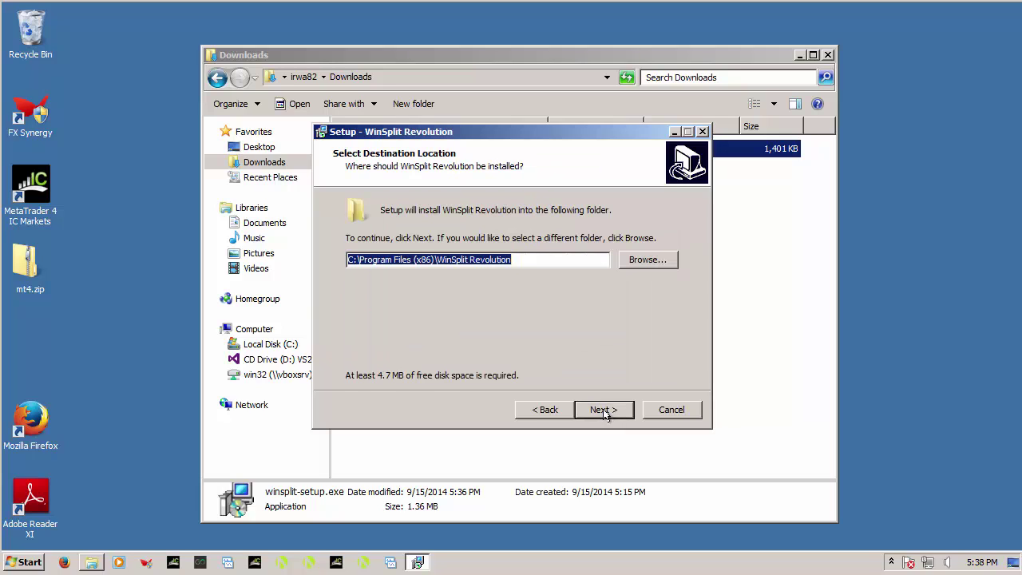
pyautogui.click(608, 414)
pyautogui.click(609, 412)
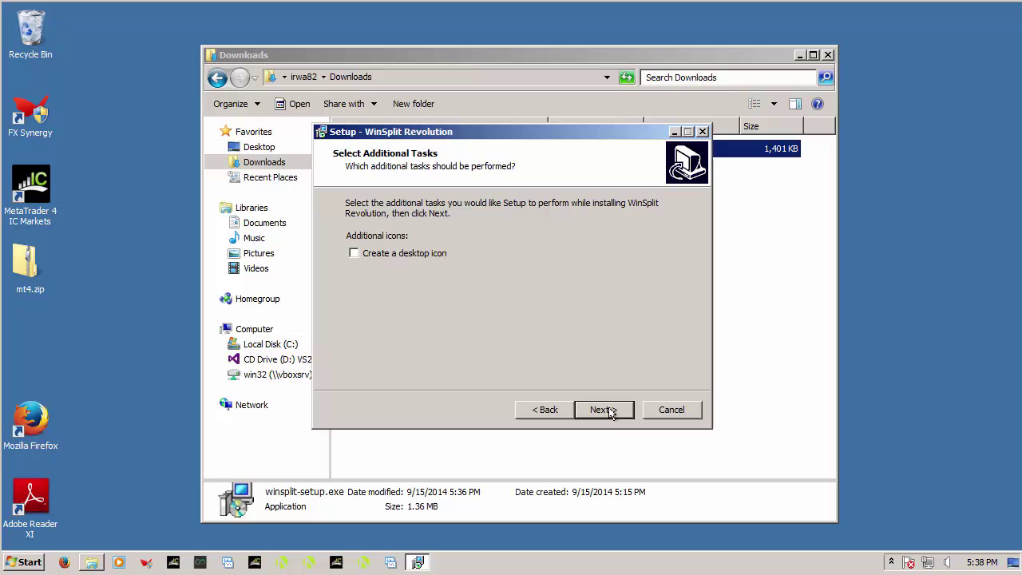
pyautogui.click(609, 412)
pyautogui.click(605, 410)
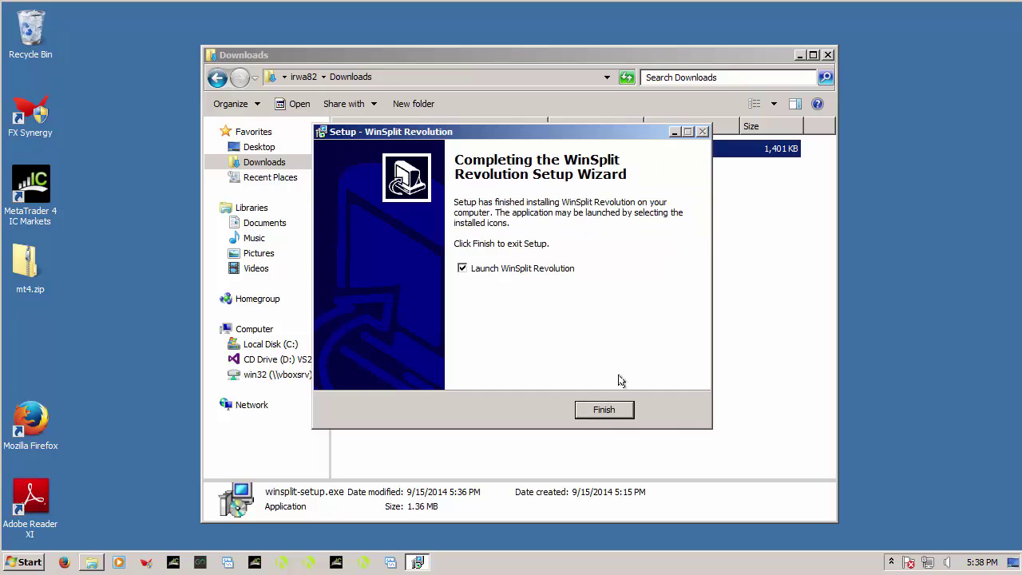
pyautogui.click(624, 416)
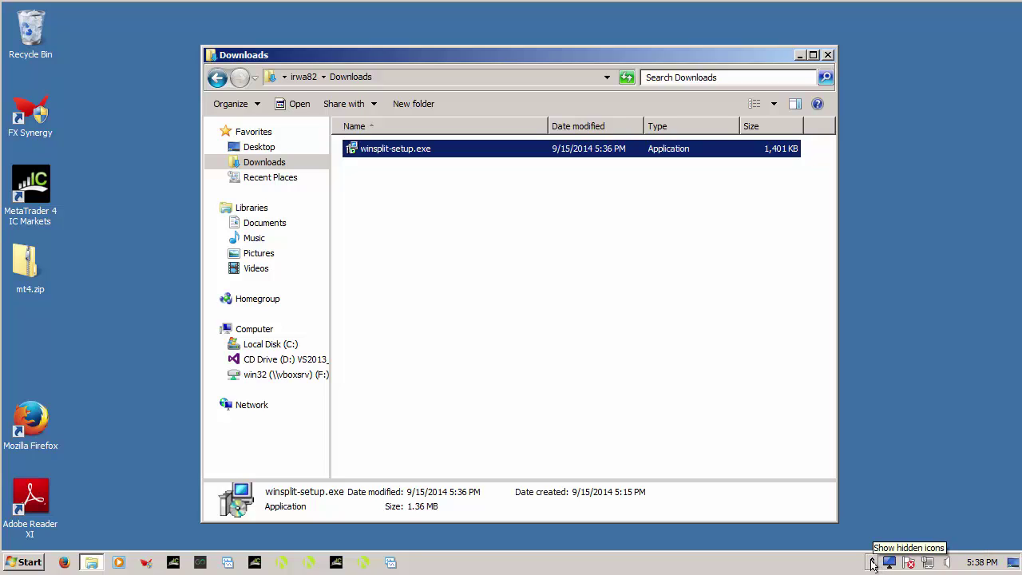
# Step: Open the notification area icon settings and confirm them with WinSplit executable on "Show icon and notifications"
pyautogui.click(873, 564)
pyautogui.click(882, 536)
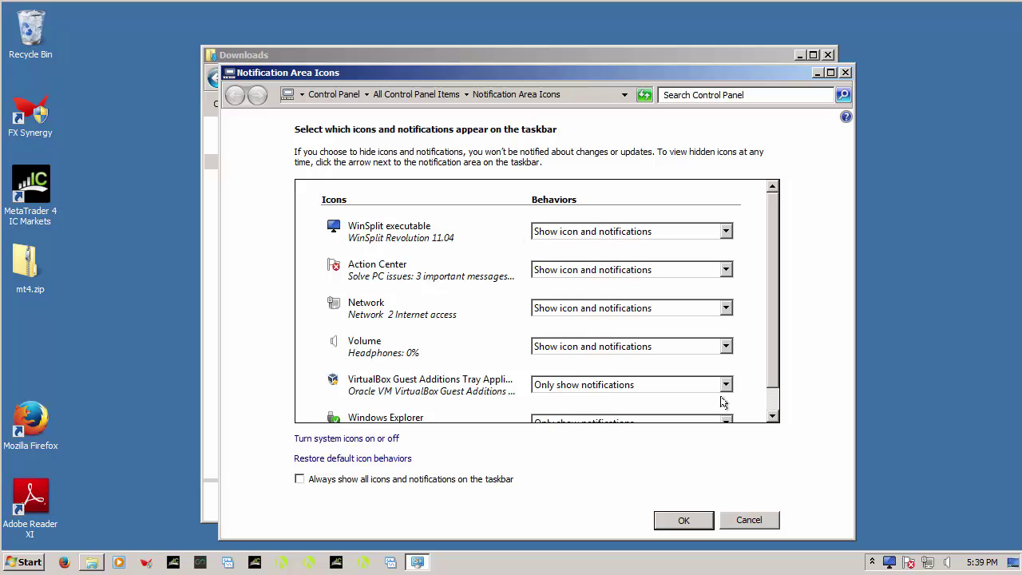
pyautogui.click(684, 522)
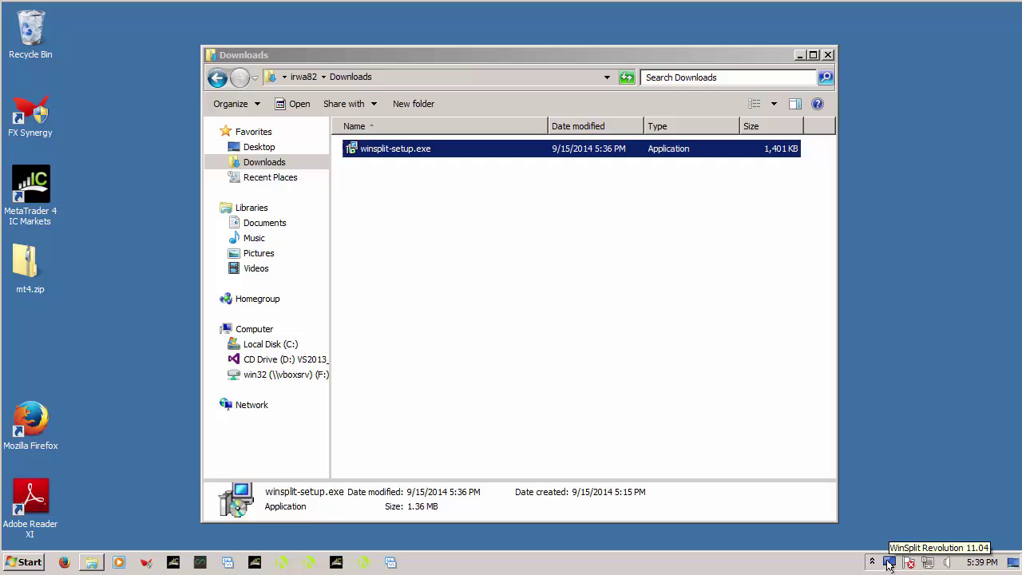
# Step: Check the Startup folder among the installed programs for WinSplit's automatic start entry
pyautogui.click(36, 562)
pyautogui.click(48, 515)
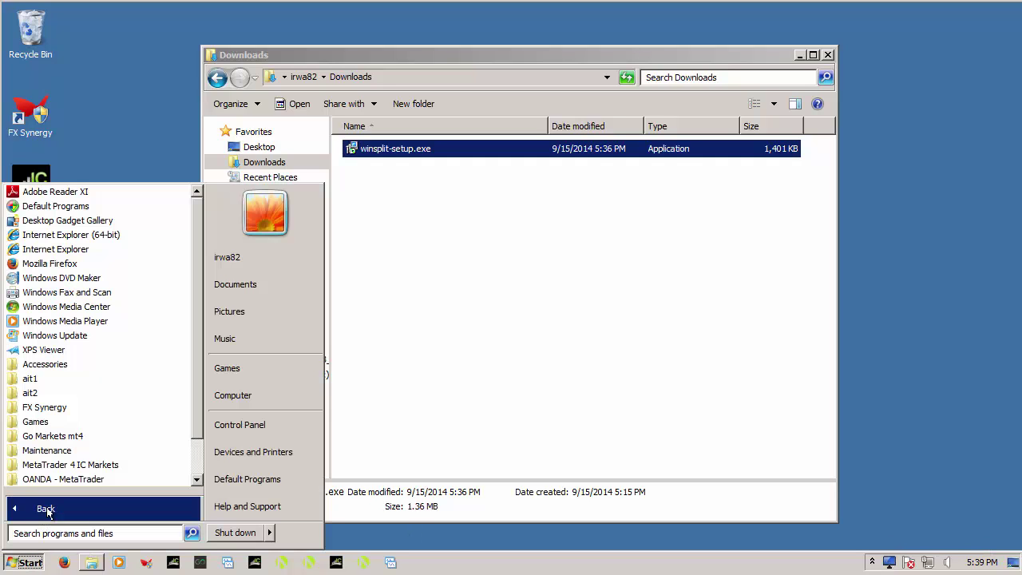
pyautogui.scroll(-1, 53, 412)
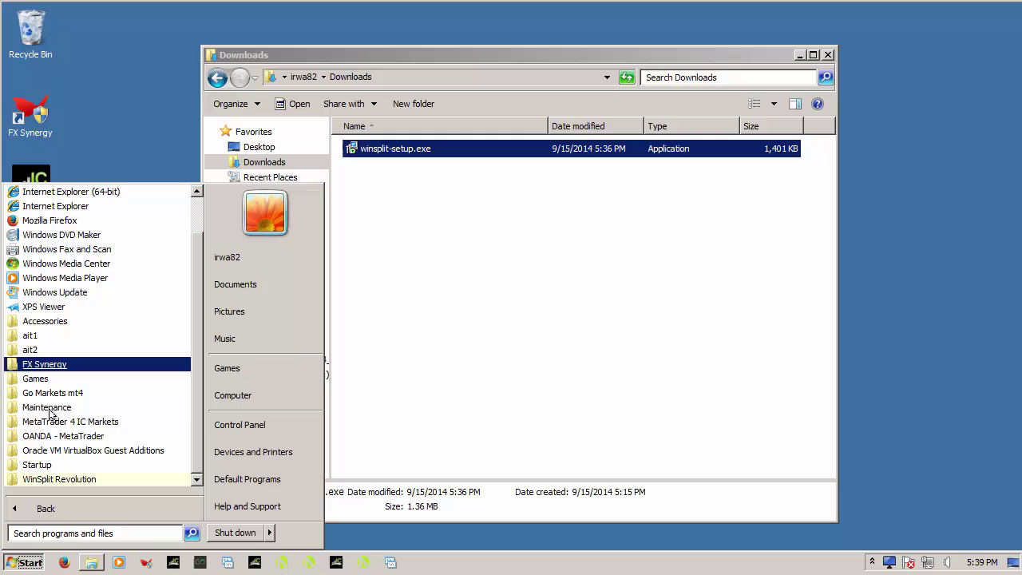
pyautogui.click(64, 465)
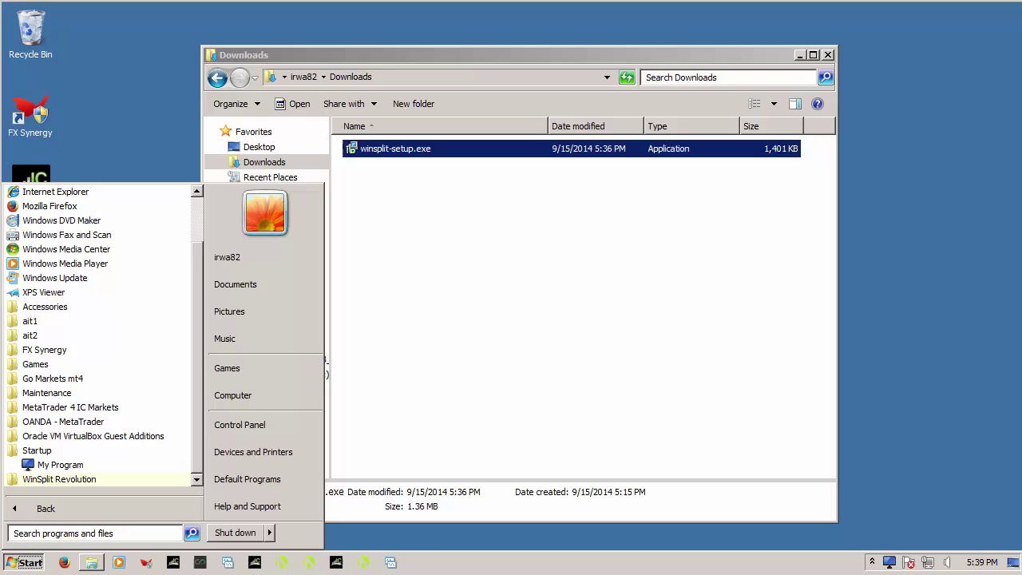
pyautogui.click(735, 350)
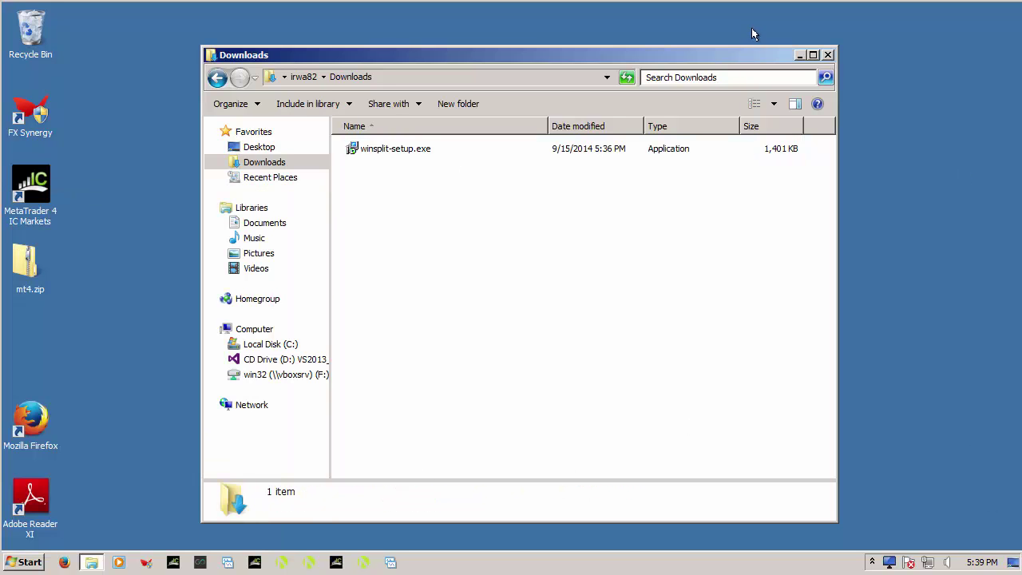
# Step: Close the Downloads folder window to clear the desktop
pyautogui.click(828, 53)
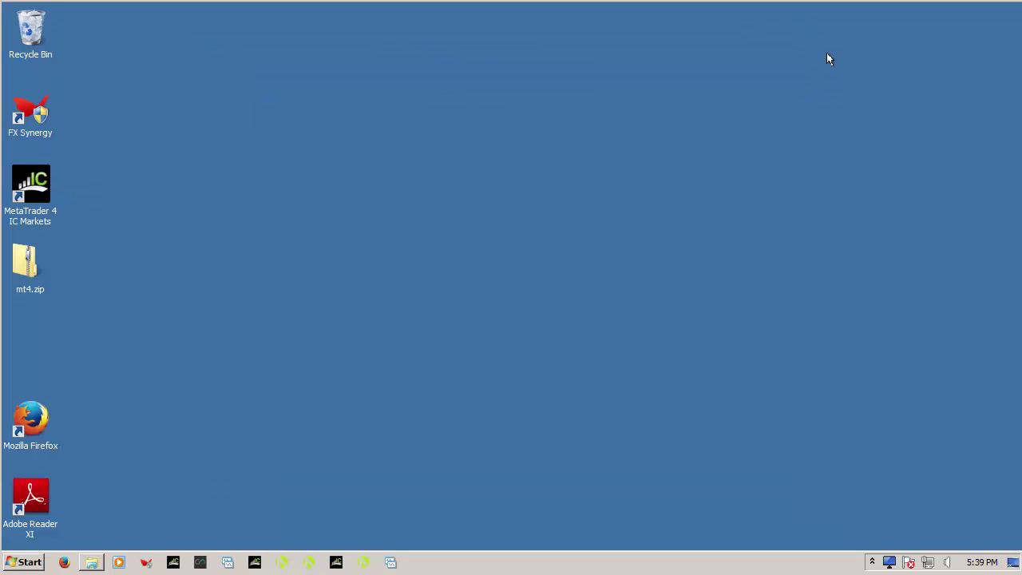
pyautogui.click(23, 562)
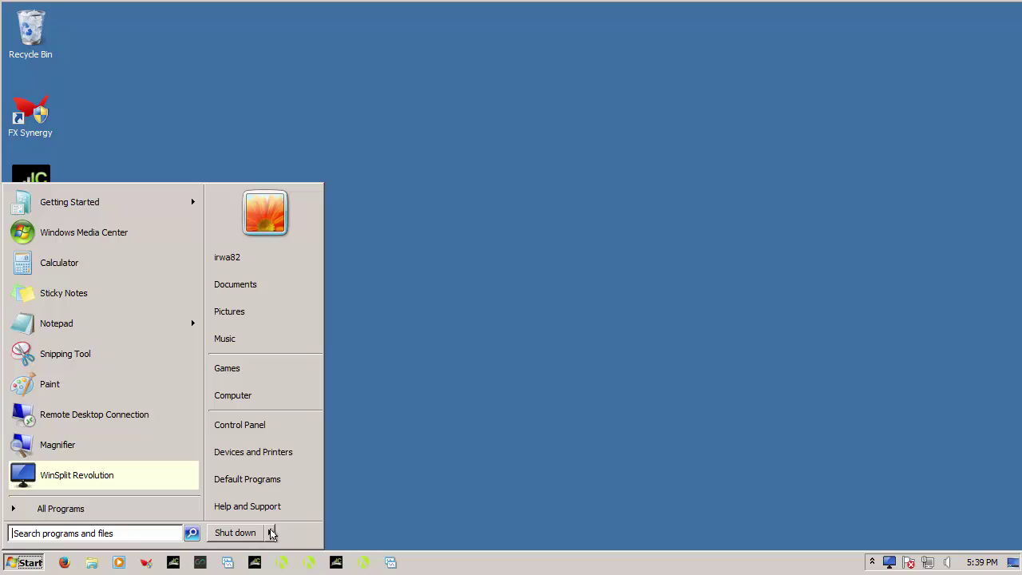
pyautogui.click(573, 460)
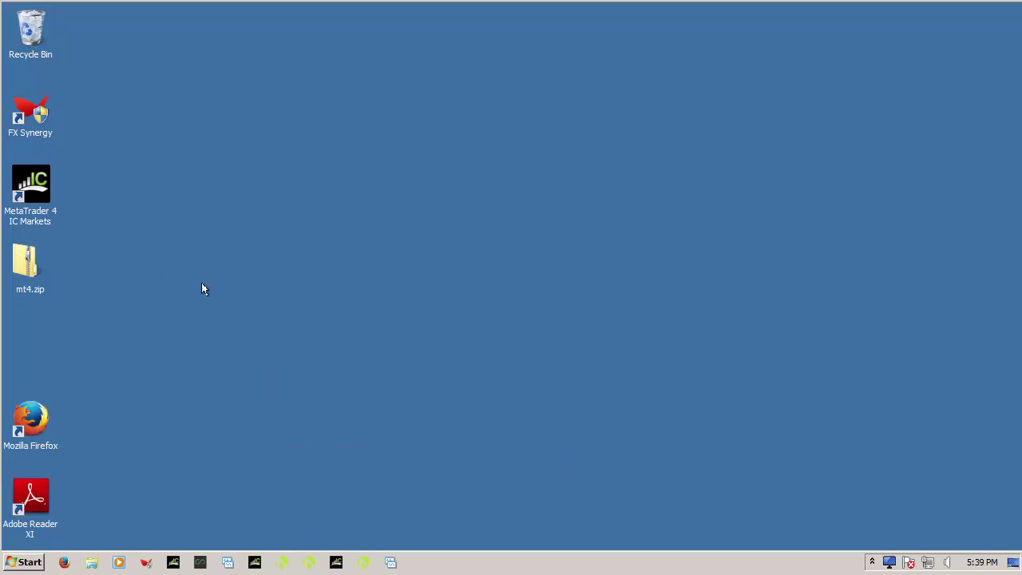
# Step: Open Mozilla Firefox maximized, show WinSplit's virtual numpad, and use it to place Firefox in the left half of the screen
pyautogui.doubleClick(27, 414)
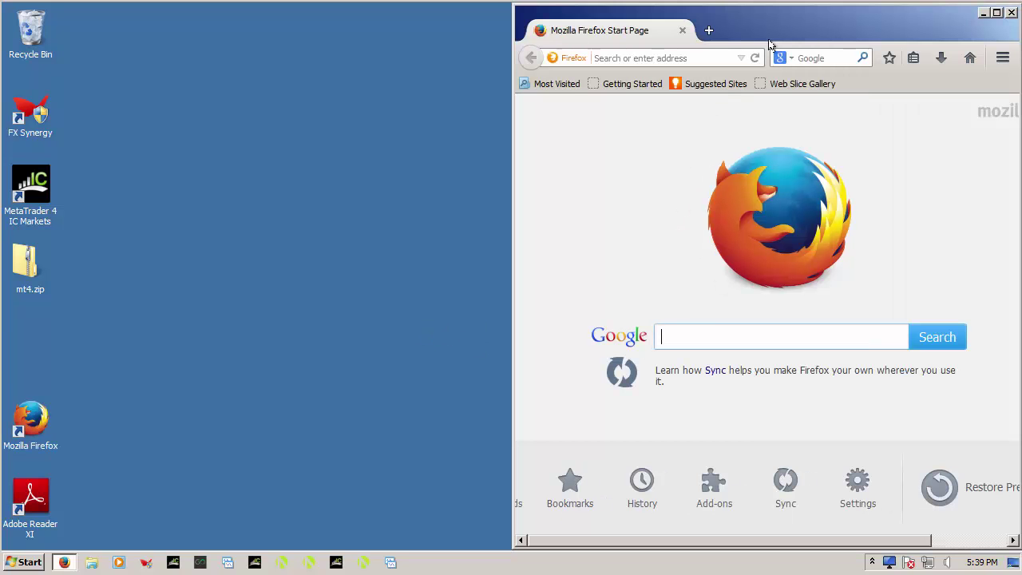
pyautogui.doubleClick(997, 16)
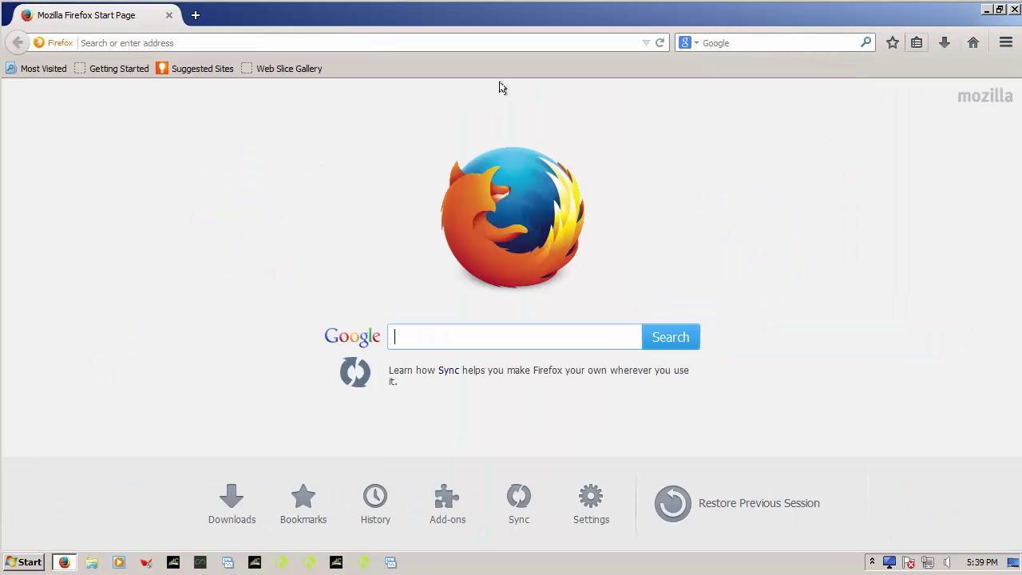
pyautogui.click(890, 563)
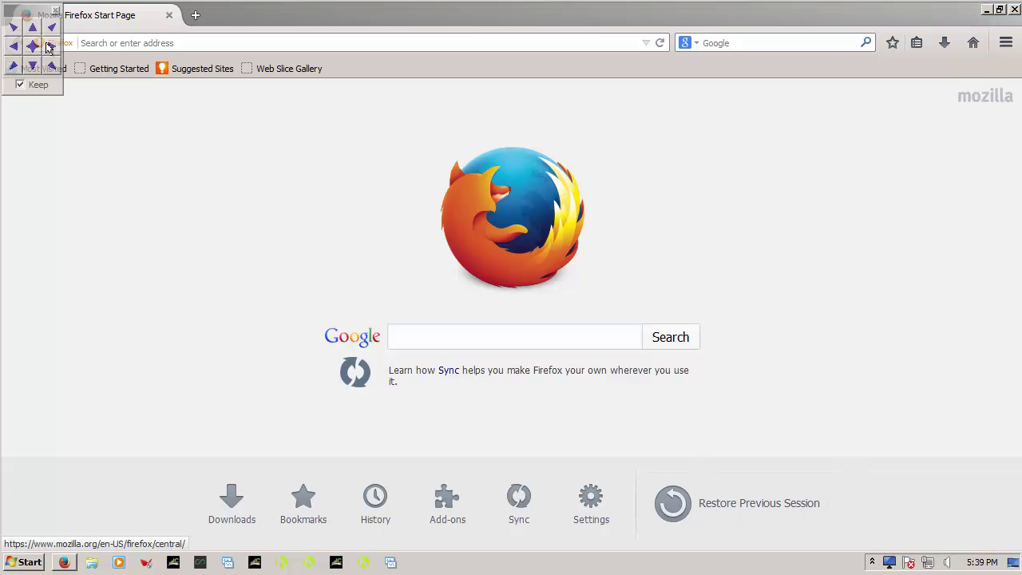
pyautogui.click(181, 157)
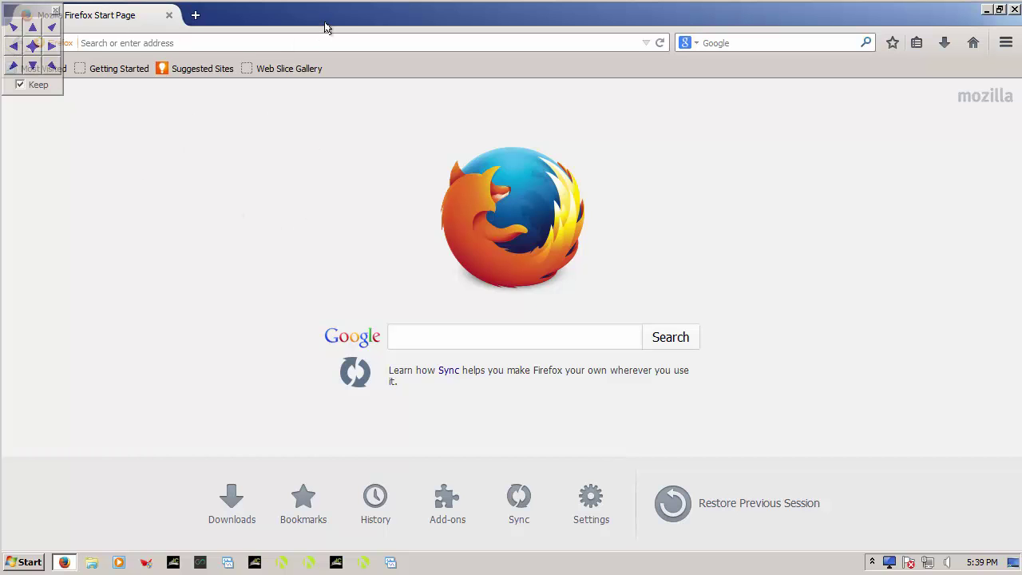
pyautogui.click(13, 46)
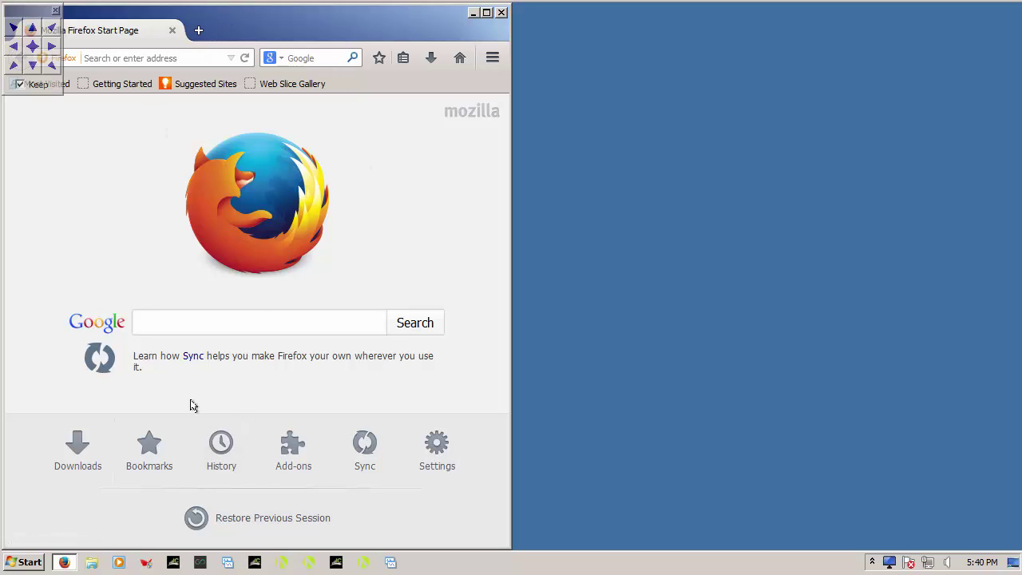
# Step: Open OANDA MetaTrader, place it in the right half of the screen with WinSplit, and close its Navigator
pyautogui.click(367, 567)
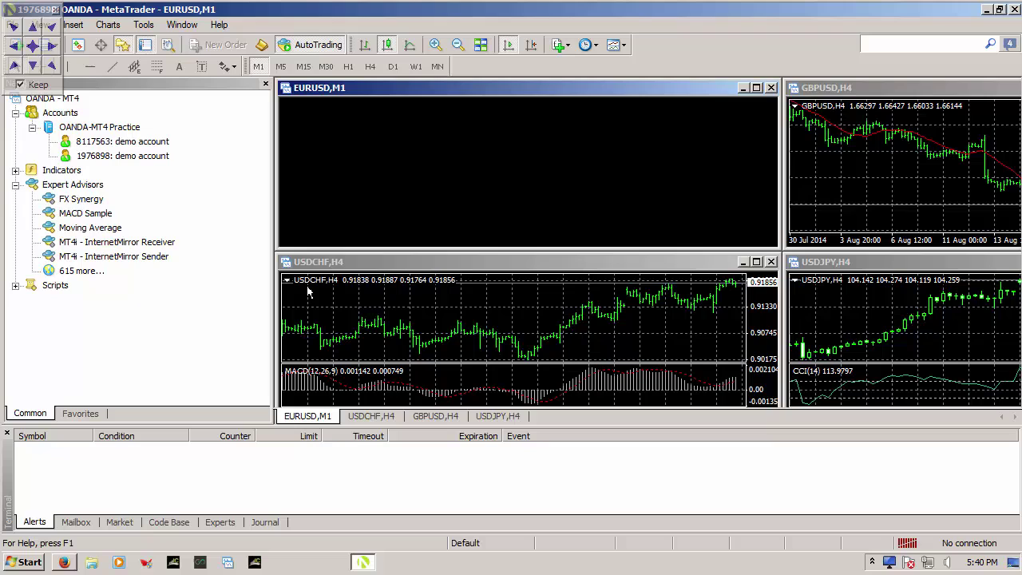
pyautogui.click(50, 46)
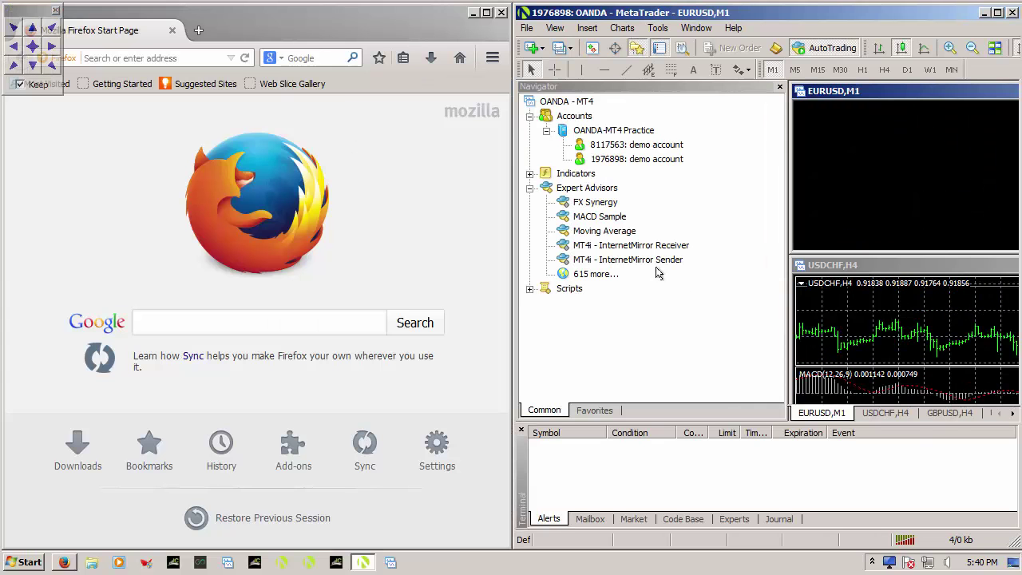
pyautogui.click(781, 86)
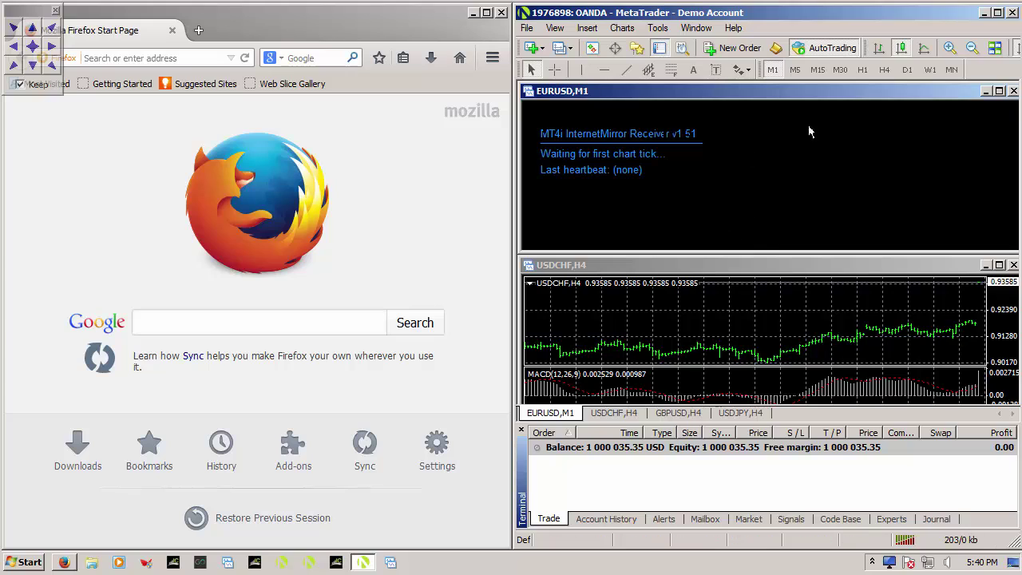
# Step: Close and reopen Firefox, and do the same with OANDA MetaTrader, to test whether each window keeps its position
pyautogui.click(501, 13)
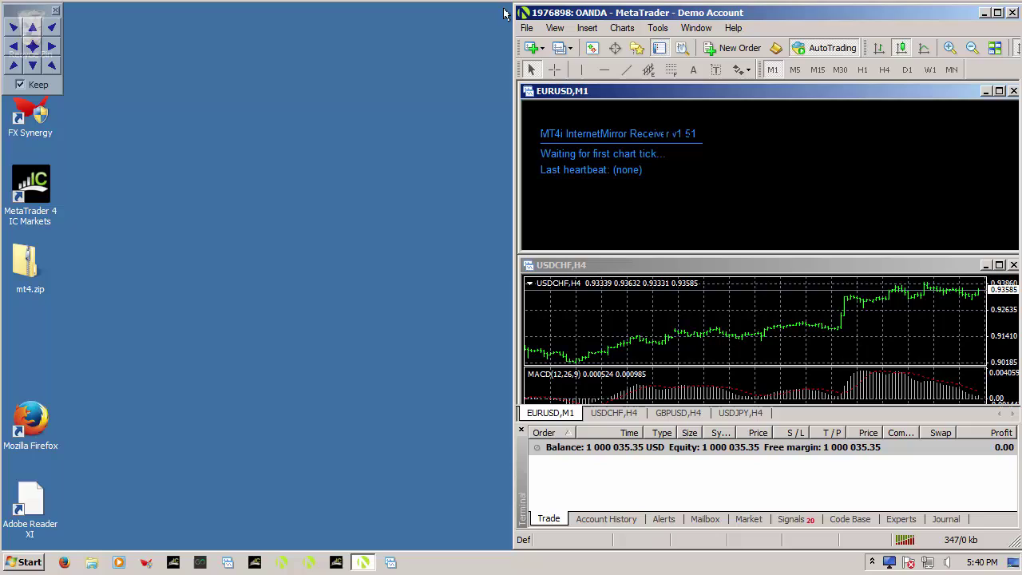
pyautogui.click(65, 563)
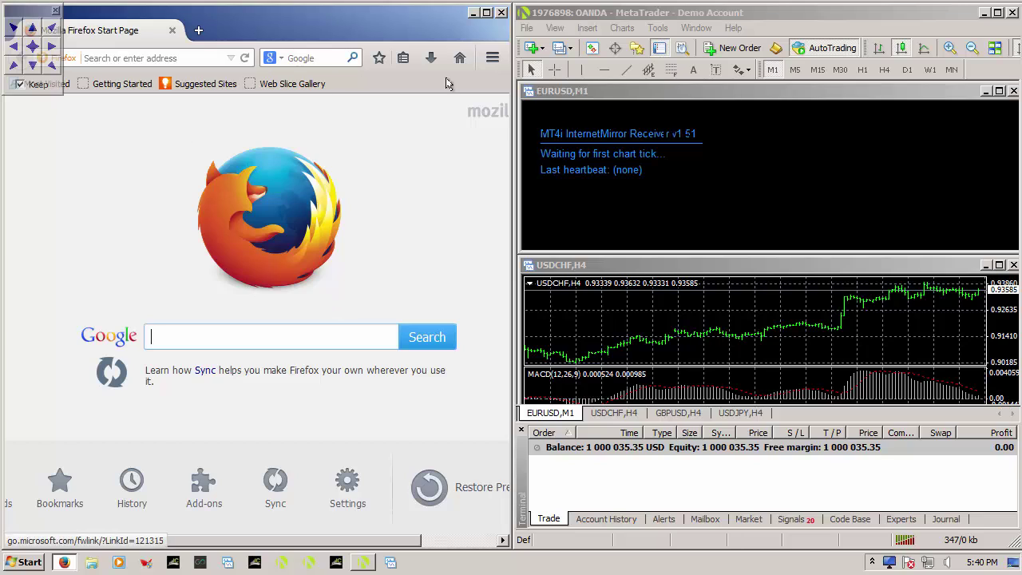
pyautogui.click(652, 14)
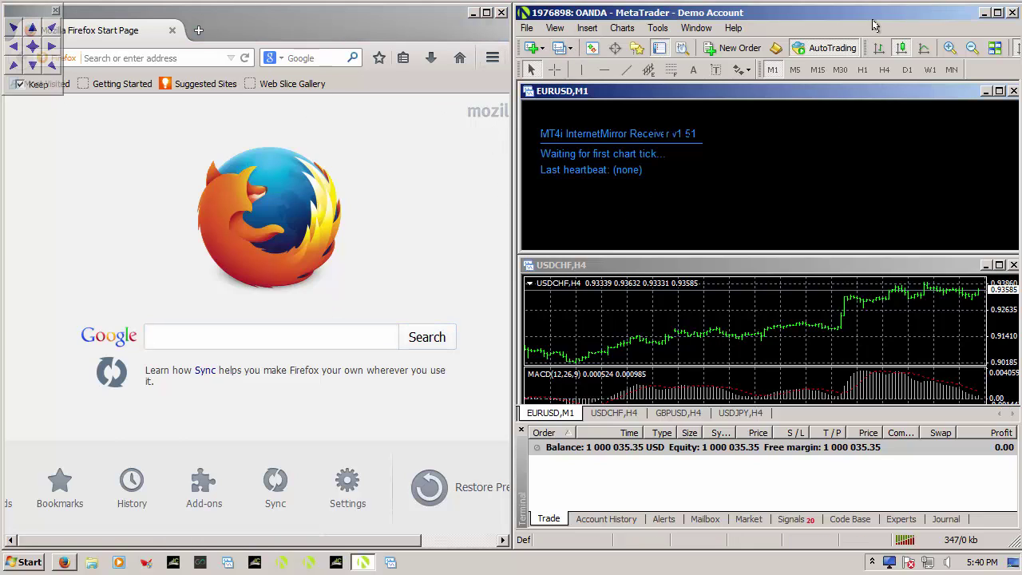
pyautogui.click(1011, 15)
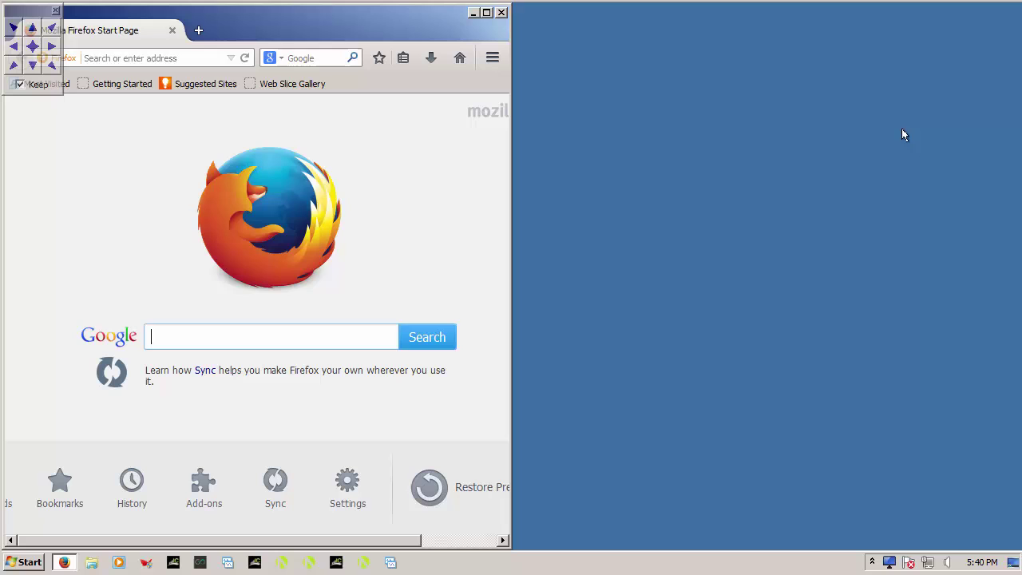
pyautogui.click(364, 562)
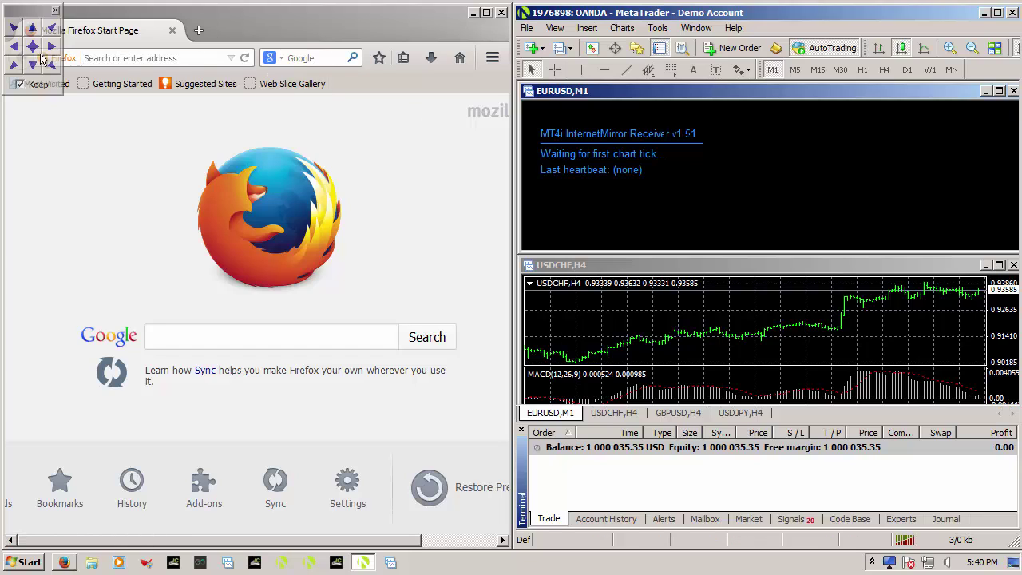
# Step: Use WinSplit to place MetaTrader in the upper-right corner of the screen and Firefox in the lower-right corner at about one-third width
pyautogui.click(54, 29)
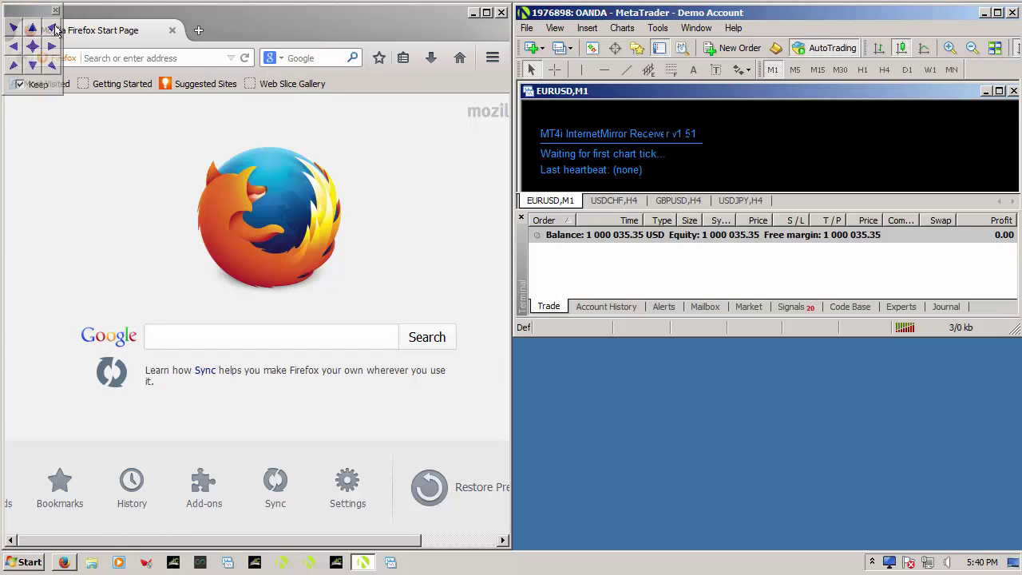
pyautogui.click(251, 29)
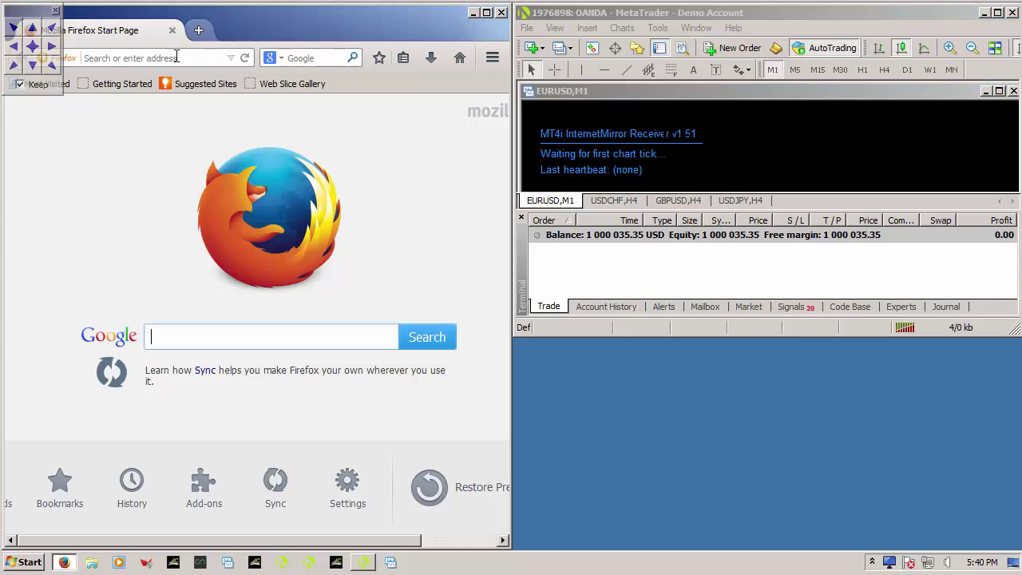
pyautogui.click(53, 67)
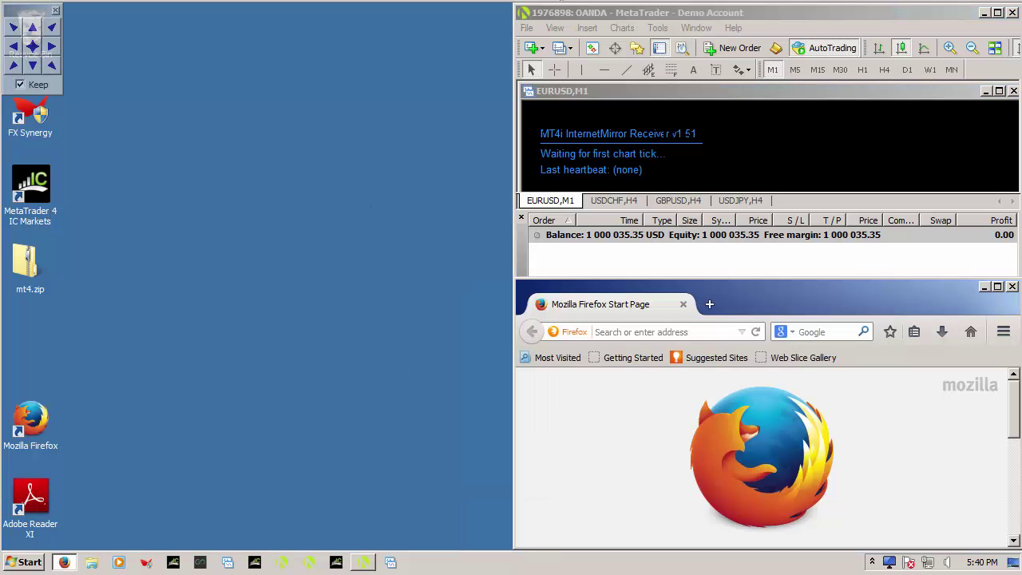
pyautogui.click(52, 66)
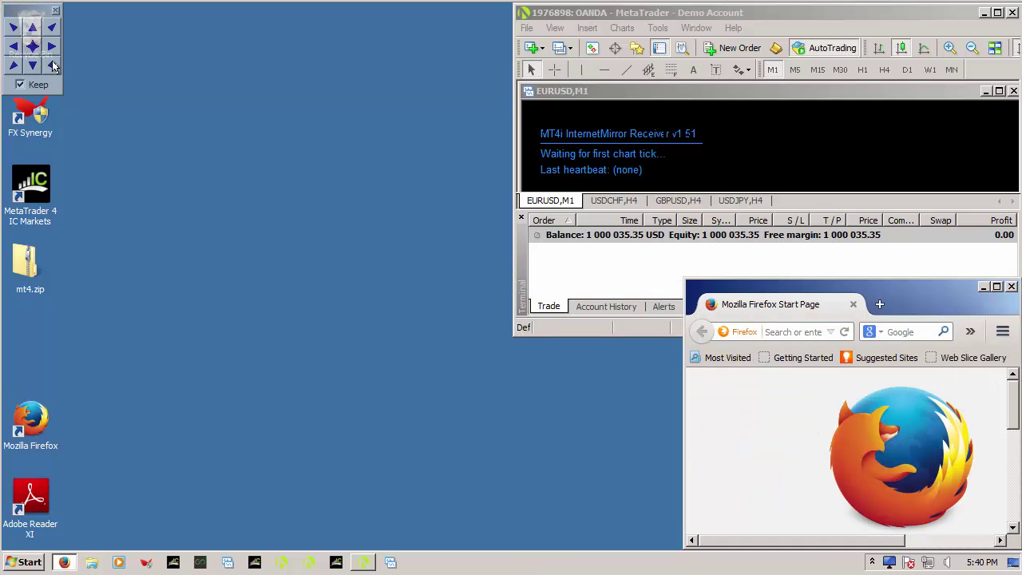
# Step: Cycle Firefox through WinSplit's lower-right corner sizes until it takes half the screen width, and close the virtual numpad
pyautogui.click(53, 66)
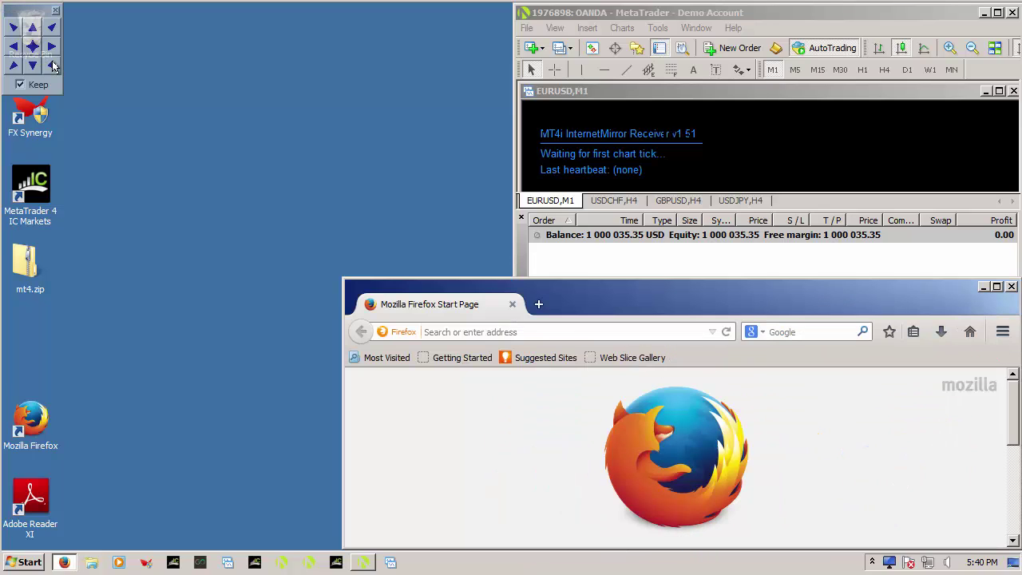
pyautogui.click(53, 67)
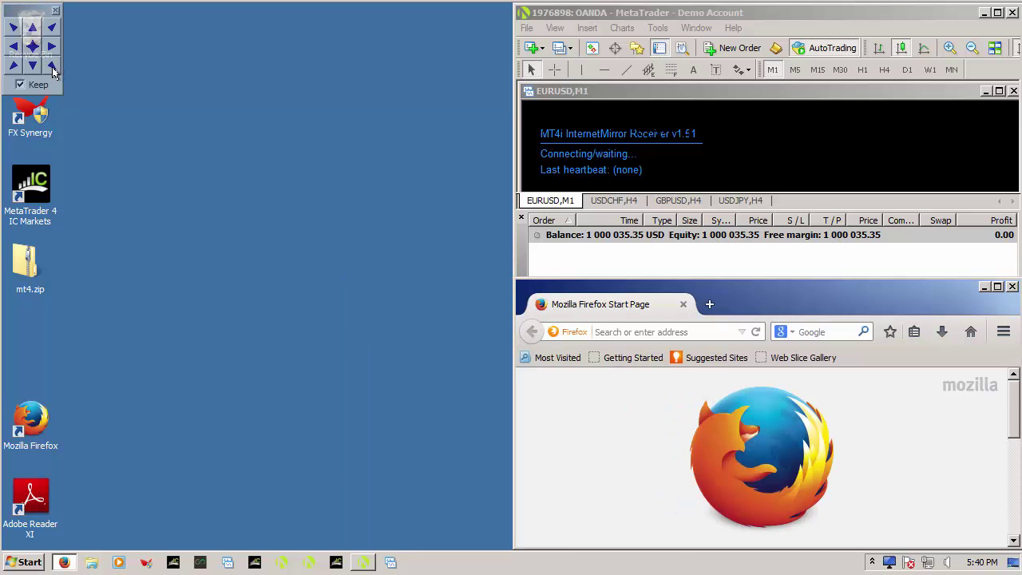
pyautogui.click(53, 68)
pyautogui.click(53, 69)
pyautogui.click(53, 69)
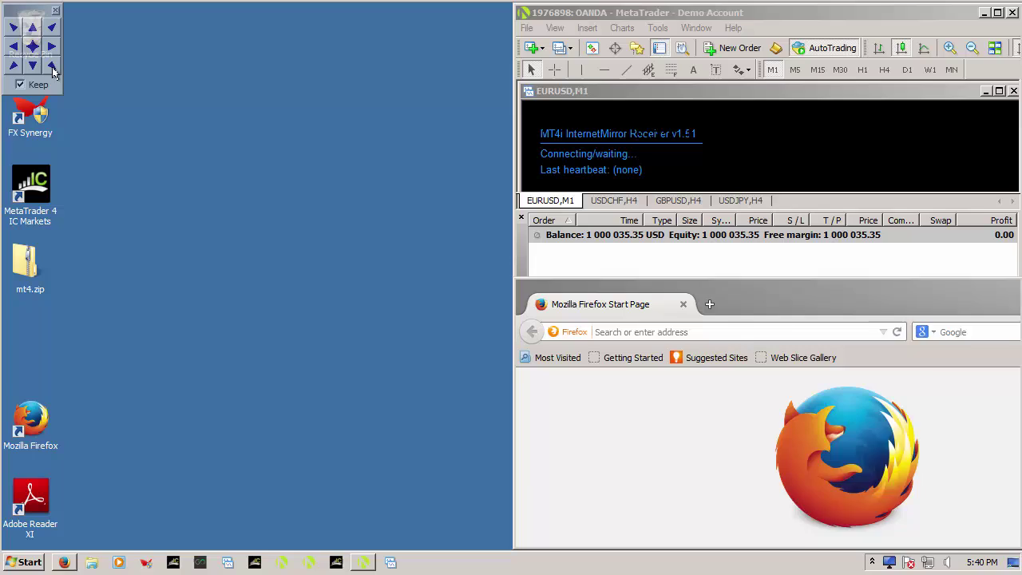
pyautogui.click(55, 12)
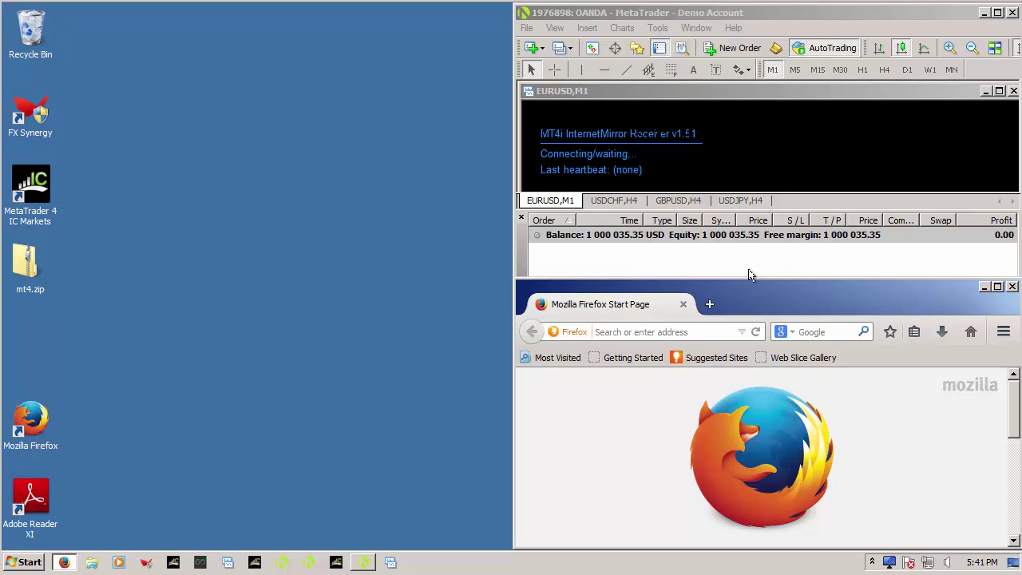
# Step: Place Firefox in the left half of the screen and MetaTrader in the right half, without using the virtual numpad
pyautogui.press('super+Left')
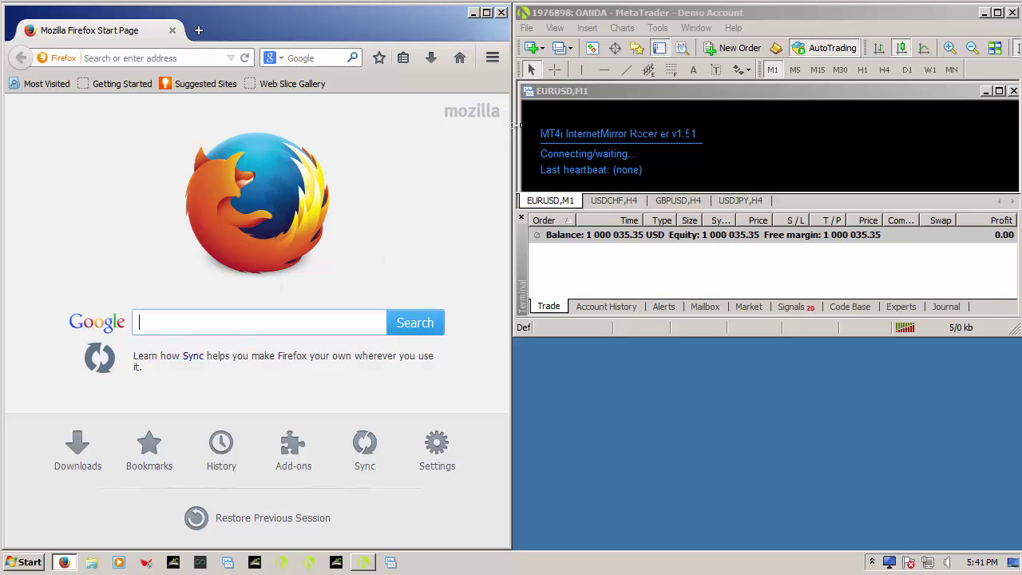
pyautogui.click(614, 12)
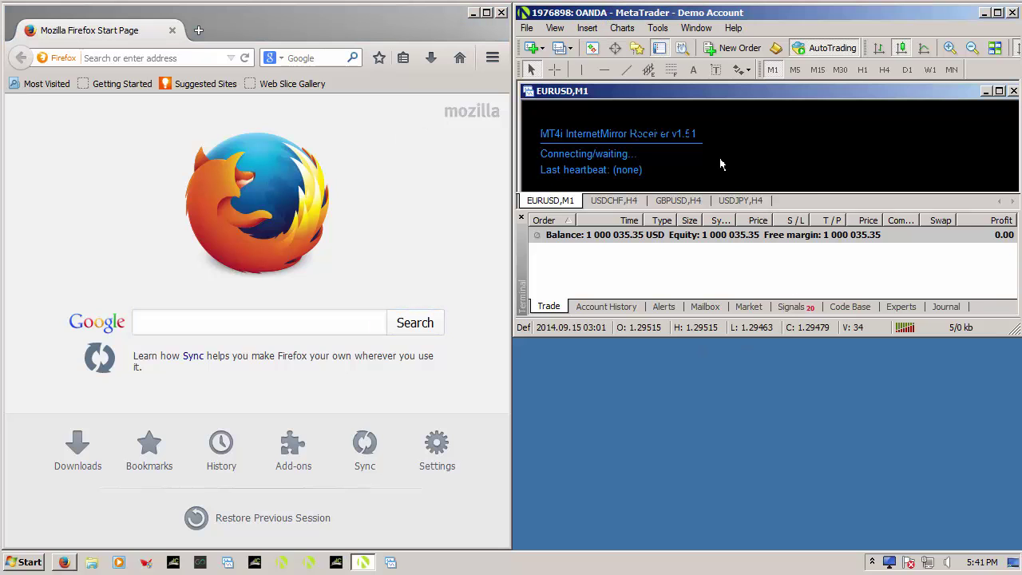
pyautogui.moveTo(720, 164)
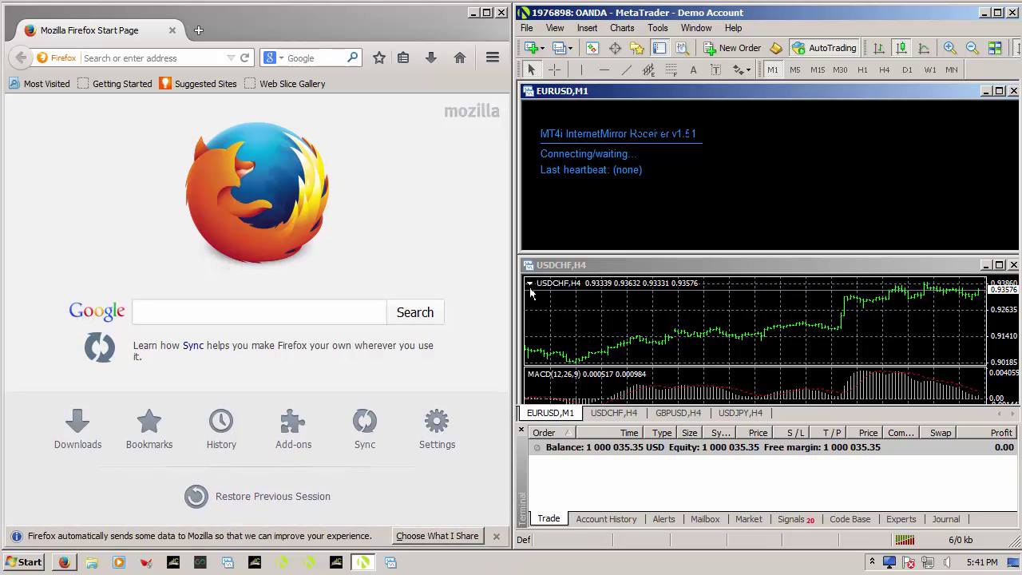
# Step: Close the Firefox and OANDA MetaTrader windows and restart Windows
pyautogui.click(502, 13)
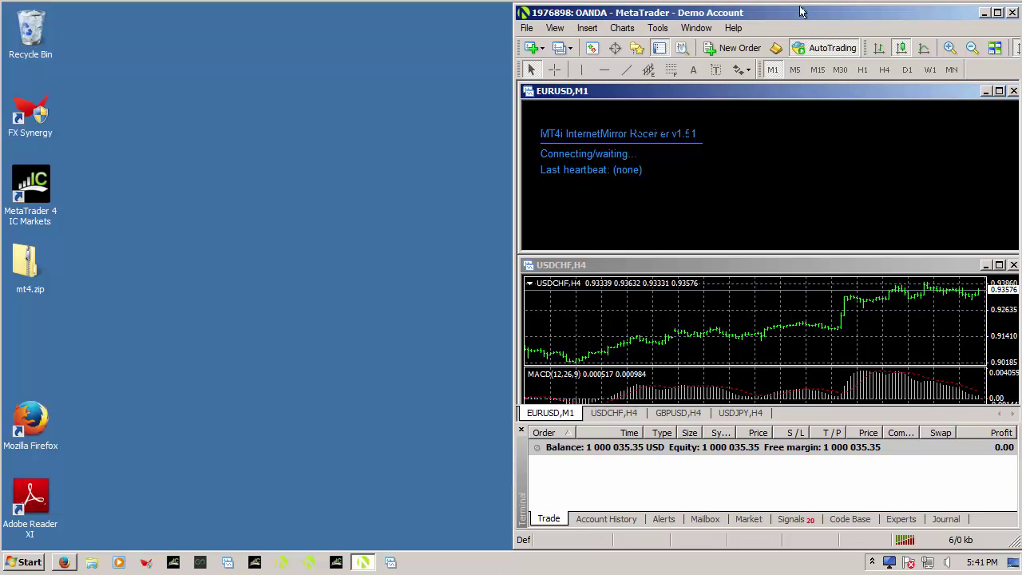
pyautogui.click(1011, 12)
pyautogui.click(23, 563)
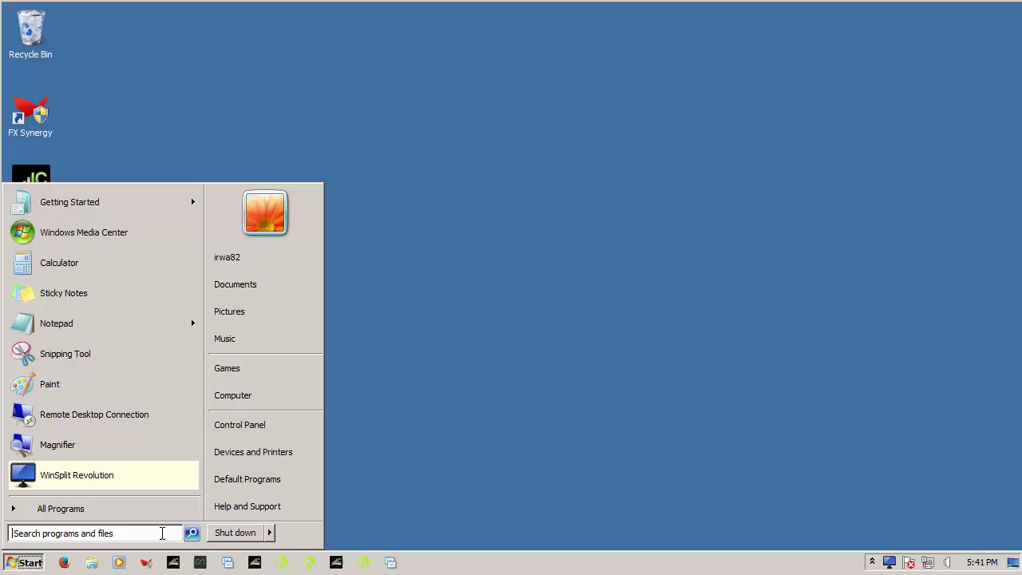
pyautogui.moveTo(269, 536)
pyautogui.click(299, 513)
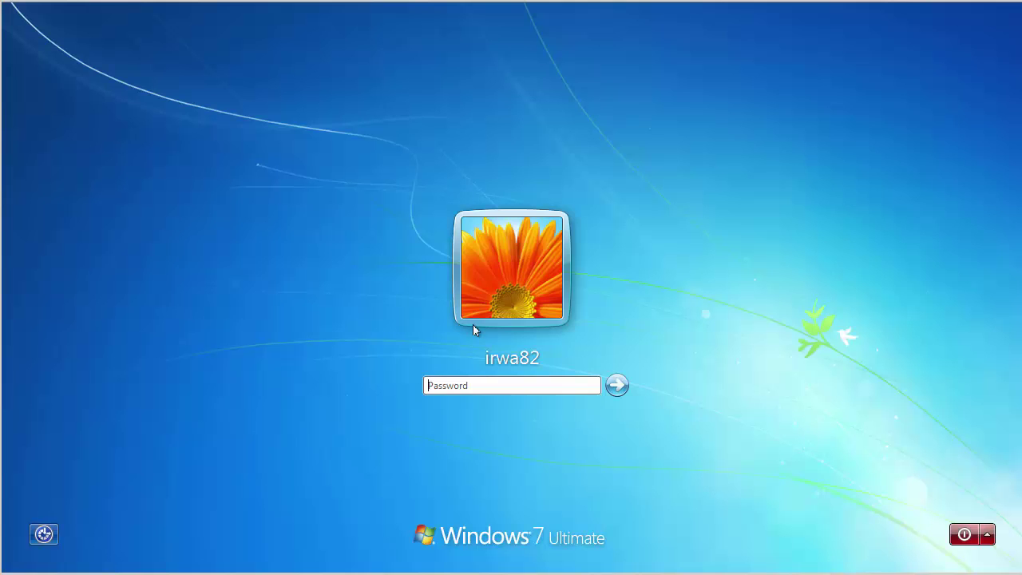
# Step: Log in to Windows with the account password and open OANDA MetaTrader
pyautogui.write('*******')
pyautogui.press('Return')
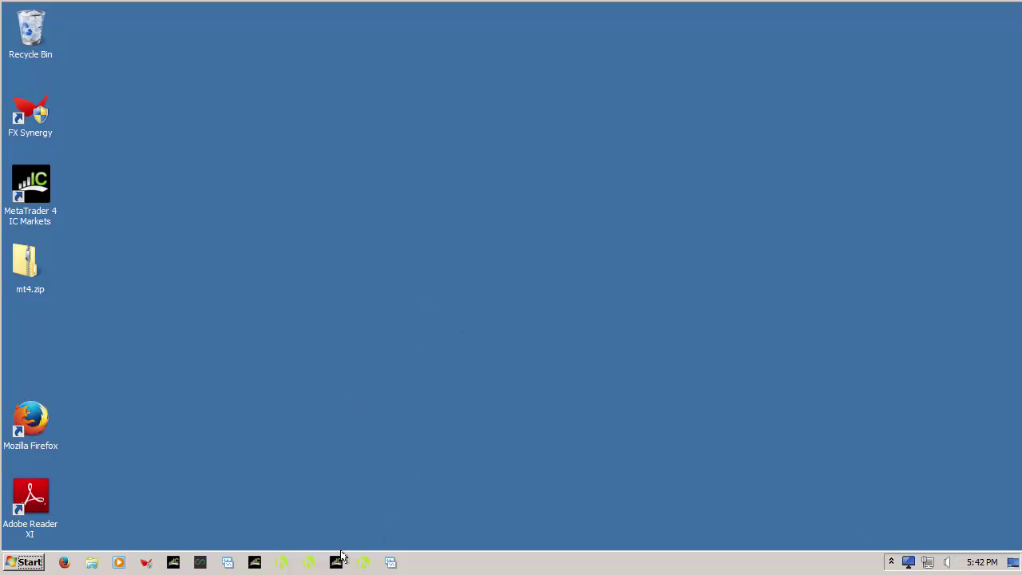
pyautogui.click(363, 563)
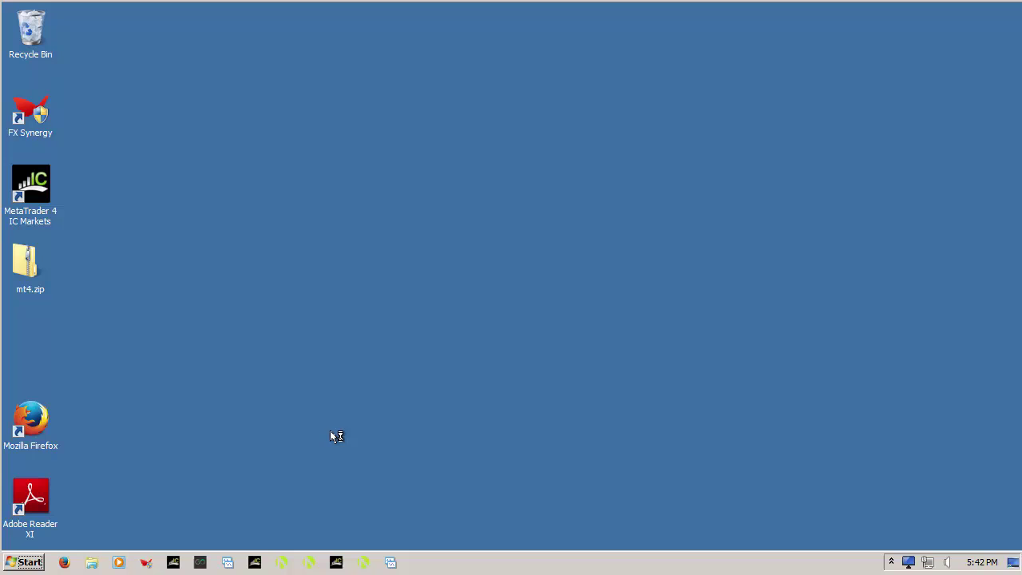